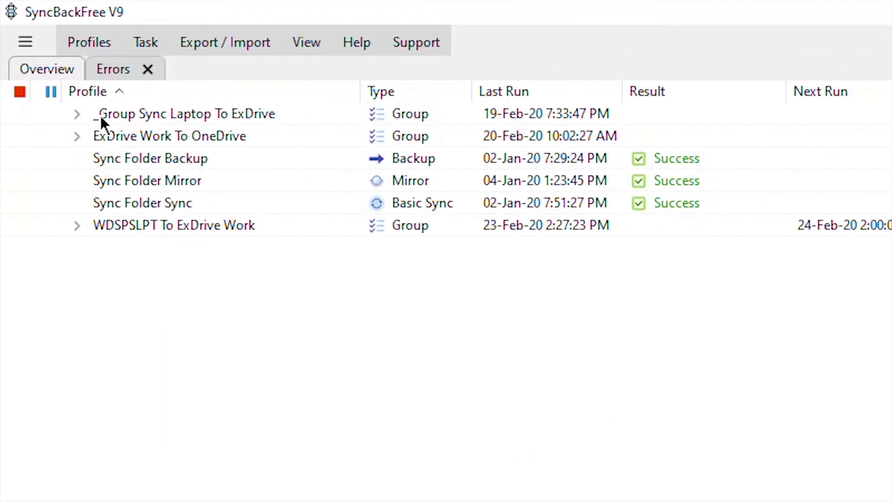
# Browse the profile groups and select the WDSPSLPT To ExDrive Work profile
pyautogui.click(77, 114)
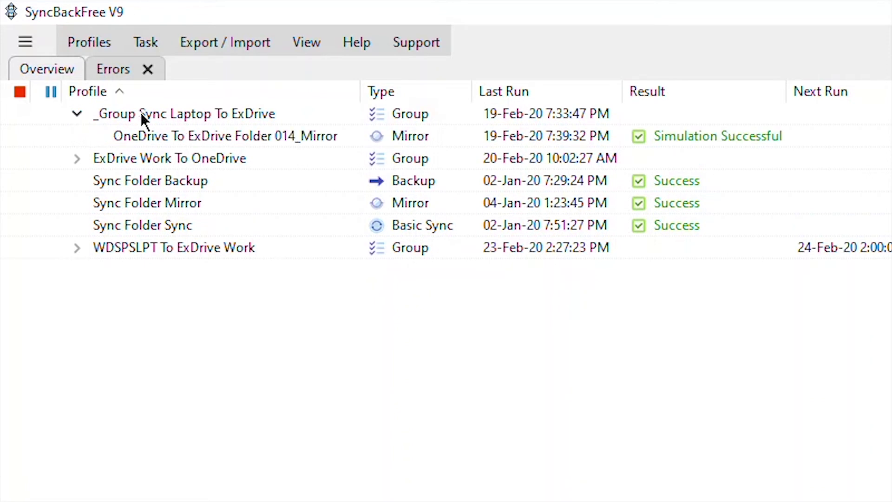
pyautogui.click(76, 114)
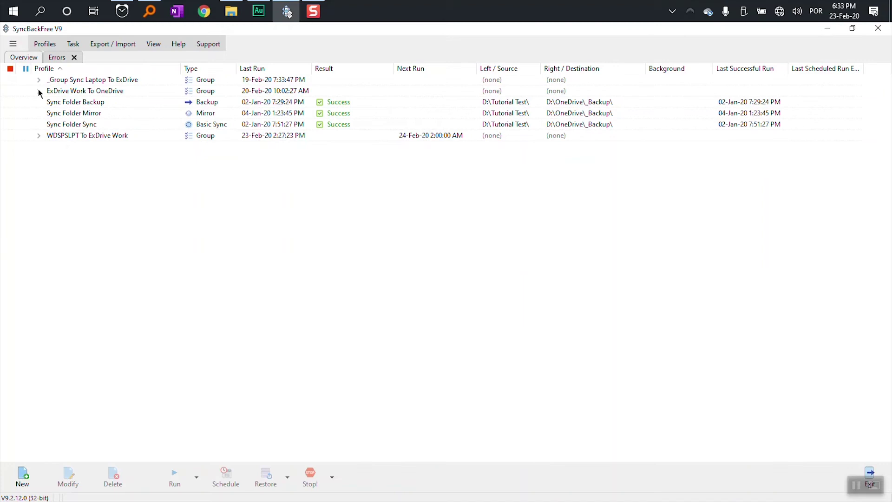
pyautogui.click(39, 91)
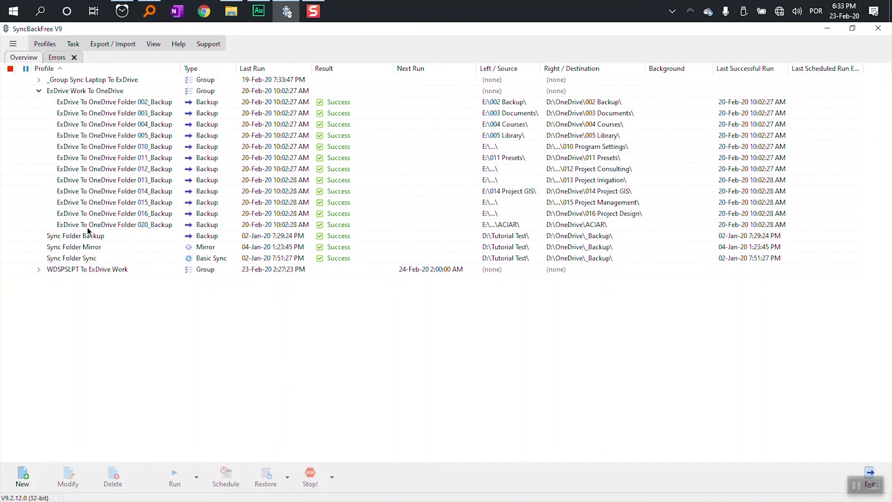
pyautogui.click(39, 92)
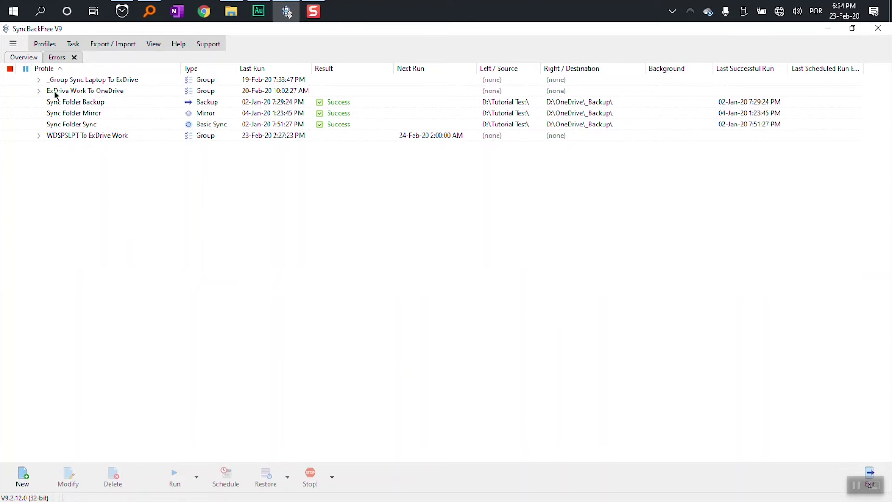
pyautogui.click(67, 91)
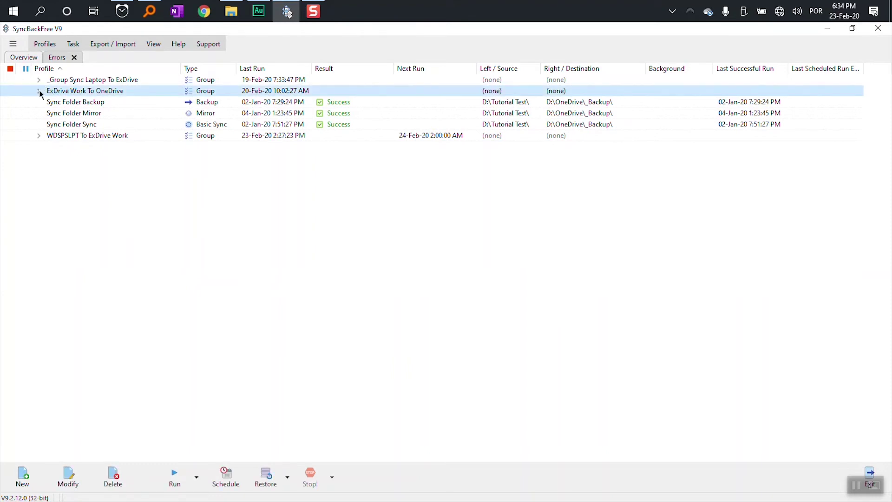
pyautogui.press('Up')
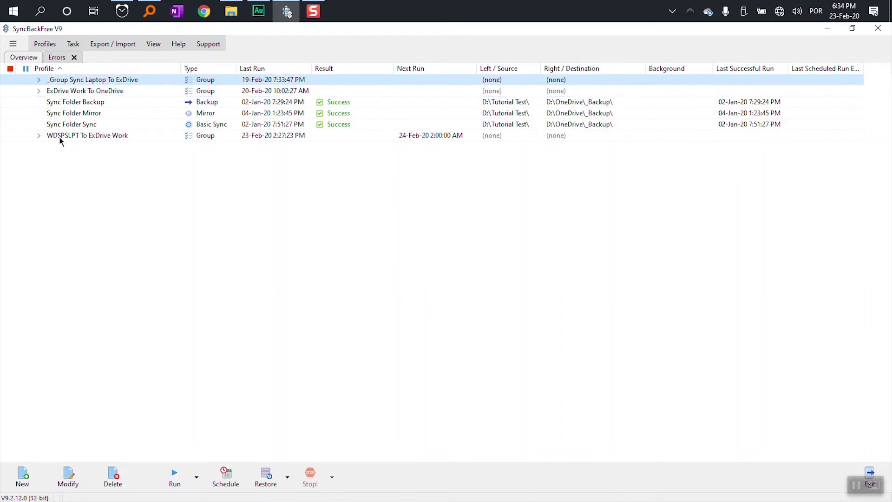
pyautogui.click(61, 136)
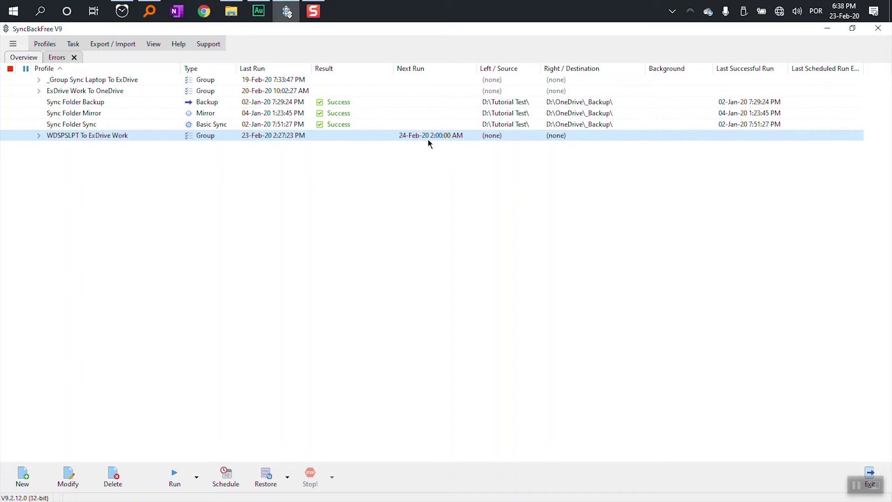
# Show the profile's schedule details: every 1 day, next run 24-Feb-20 2:00 AM
pyautogui.rightClick(74, 137)
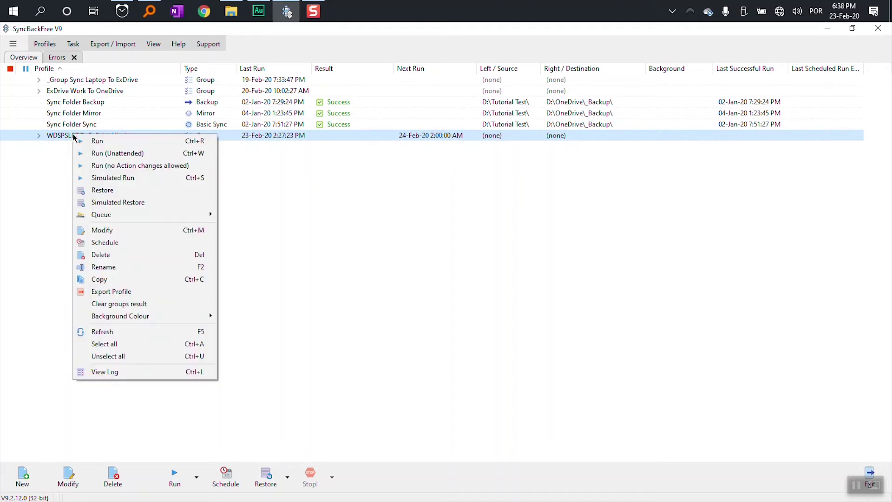
pyautogui.click(115, 244)
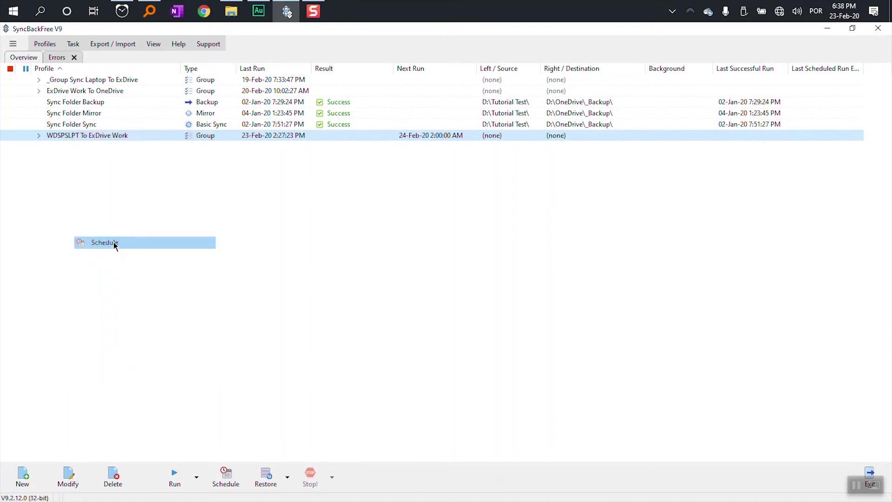
pyautogui.moveTo(423, 42)
pyautogui.mouseDown()
pyautogui.moveTo(431, 79)
pyautogui.moveTo(413, 89)
pyautogui.mouseUp()
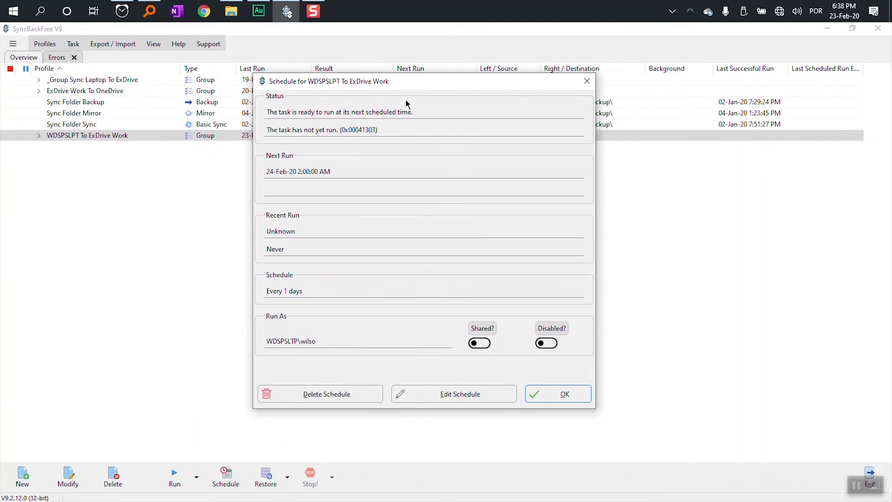
pyautogui.moveTo(418, 87); pyautogui.dragTo(329, 156)
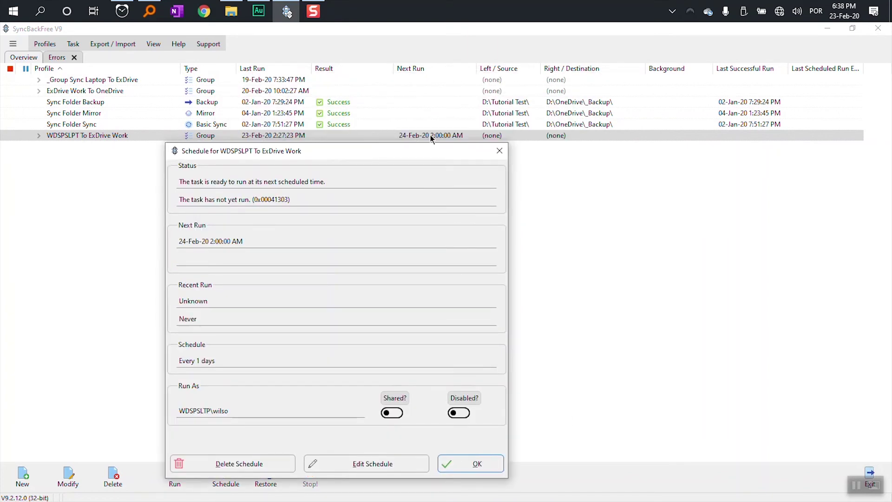
pyautogui.moveTo(400, 146)
pyautogui.mouseDown()
pyautogui.moveTo(471, 123)
pyautogui.moveTo(498, 101)
pyautogui.moveTo(433, 95)
pyautogui.mouseUp()
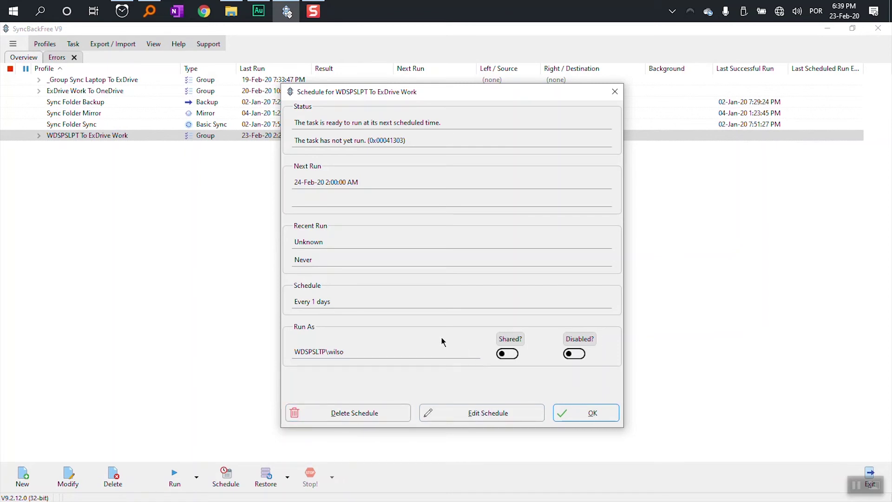
# Delete the existing schedule and confirm, leaving the profile's Next Run blank
pyautogui.click(331, 414)
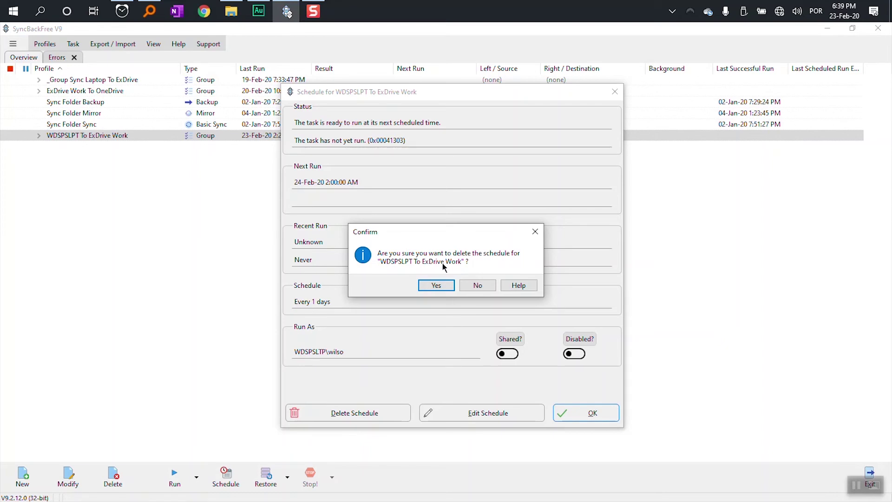
pyautogui.click(442, 286)
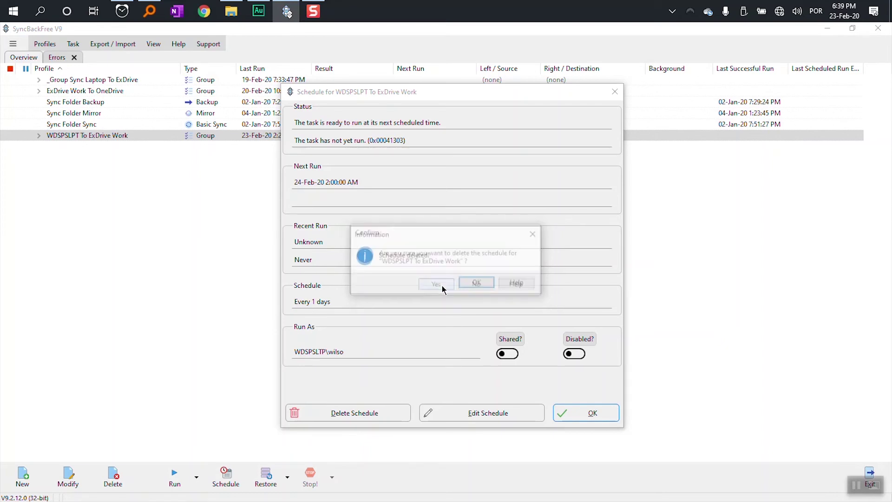
pyautogui.click(477, 286)
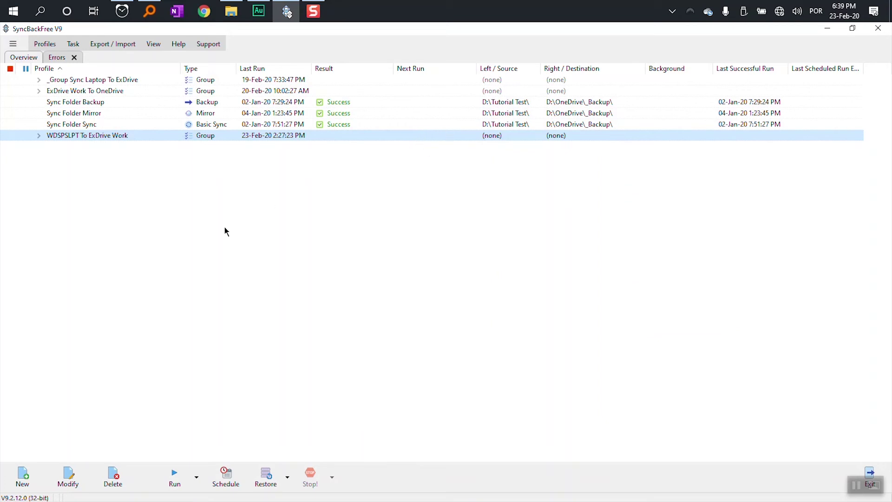
# Begin a new schedule for WDSPSLPT To ExDrive Work, defaulting to daily from 24-02-20 at 09:00
pyautogui.rightClick(75, 133)
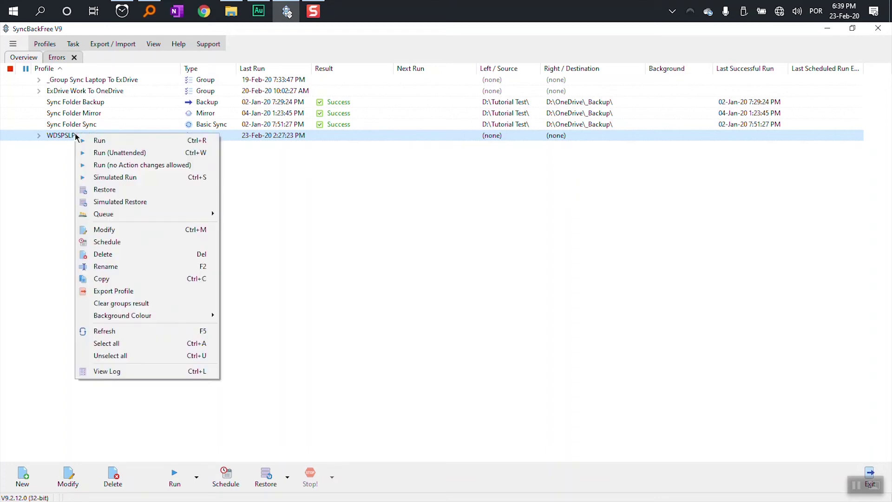
pyautogui.click(105, 241)
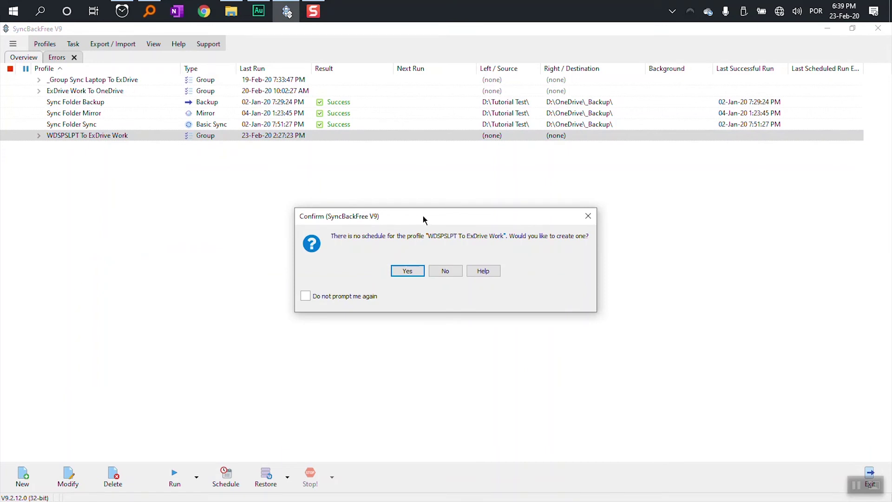
pyautogui.click(407, 271)
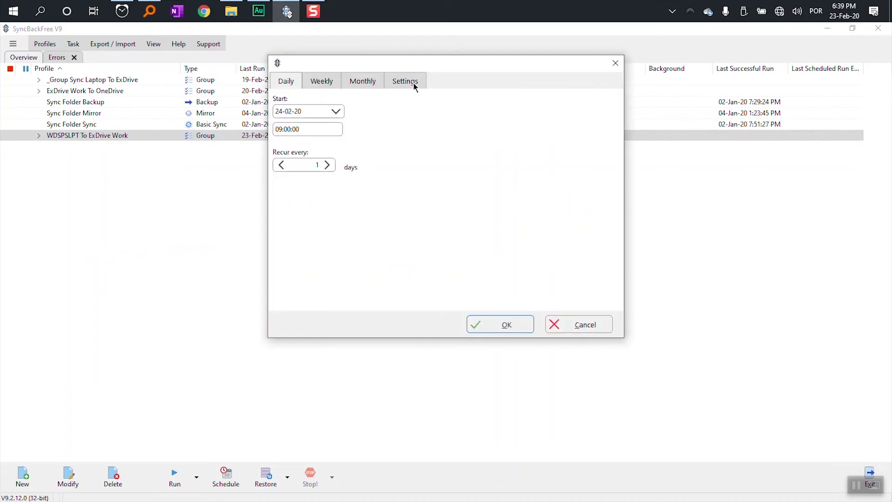
# Review the weekly, monthly and security schedule options before settling on daily recurrence
pyautogui.moveTo(415, 61); pyautogui.dragTo(413, 81)
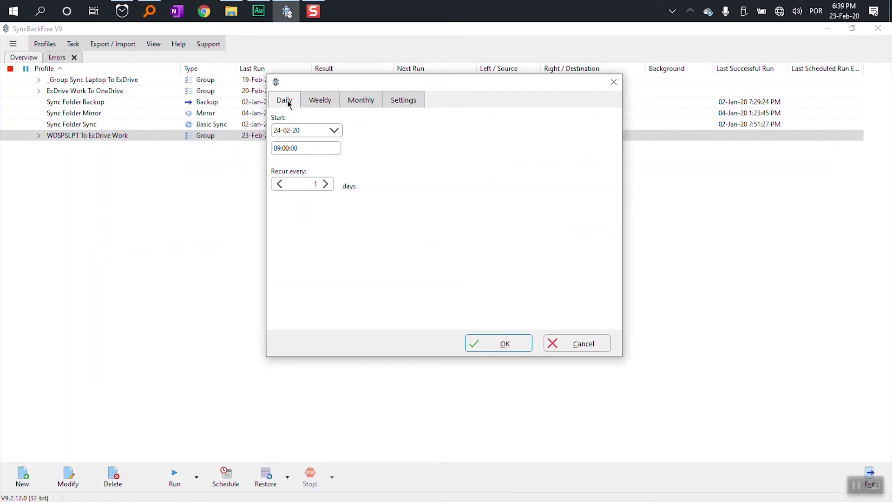
pyautogui.click(320, 102)
pyautogui.click(364, 101)
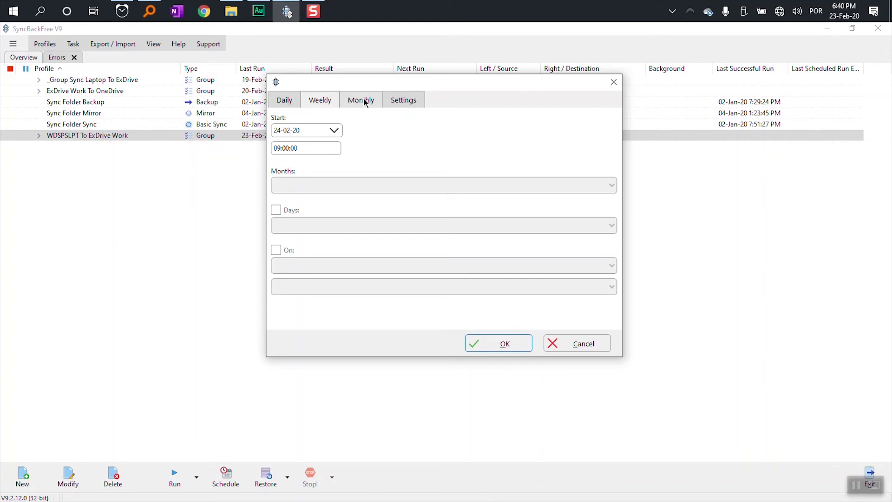
pyautogui.click(401, 101)
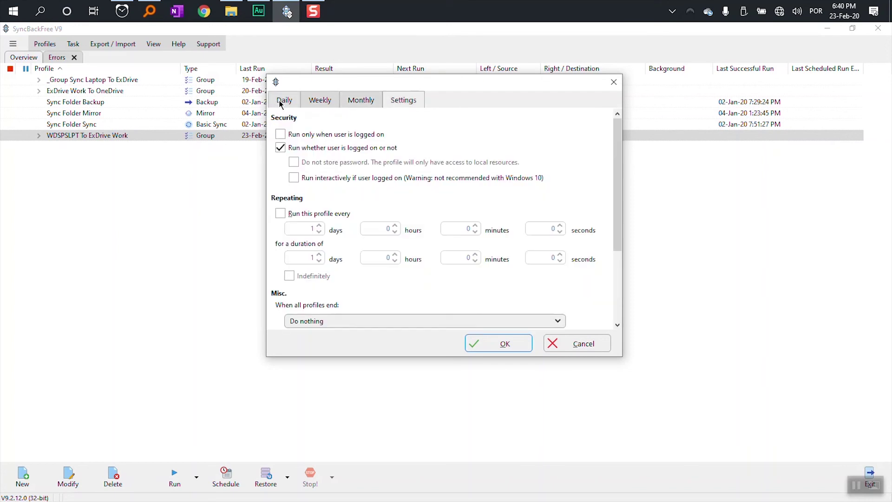
pyautogui.click(282, 101)
pyautogui.click(319, 101)
pyautogui.click(360, 102)
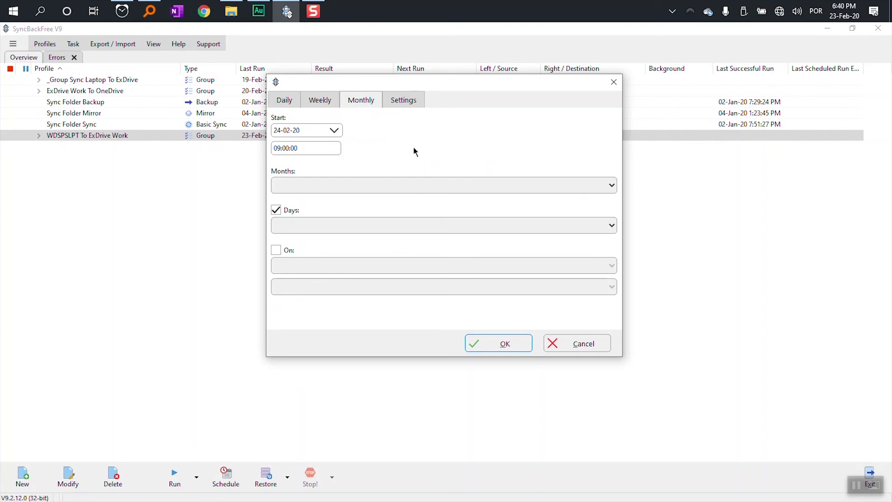
pyautogui.click(310, 104)
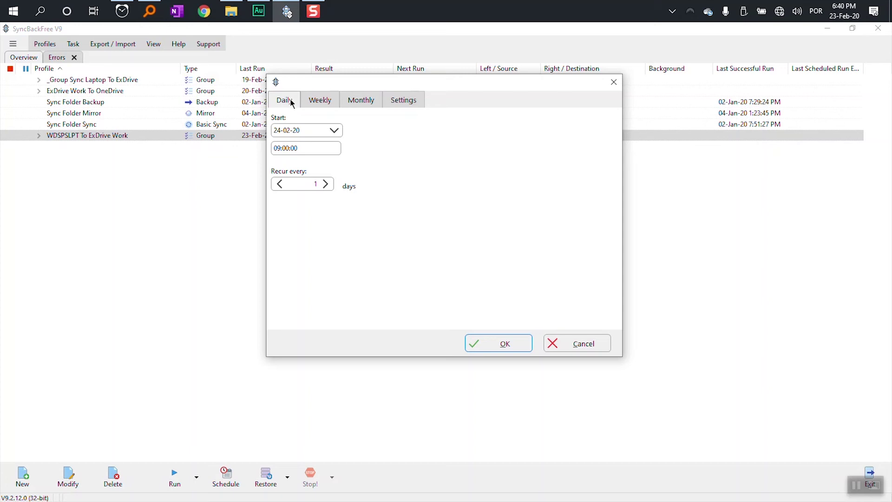
# Change the daily start time from 09:00:00 to 02:00:00, still starting 24-02-20
pyautogui.click(283, 130)
pyautogui.click(275, 147)
pyautogui.doubleClick(274, 147)
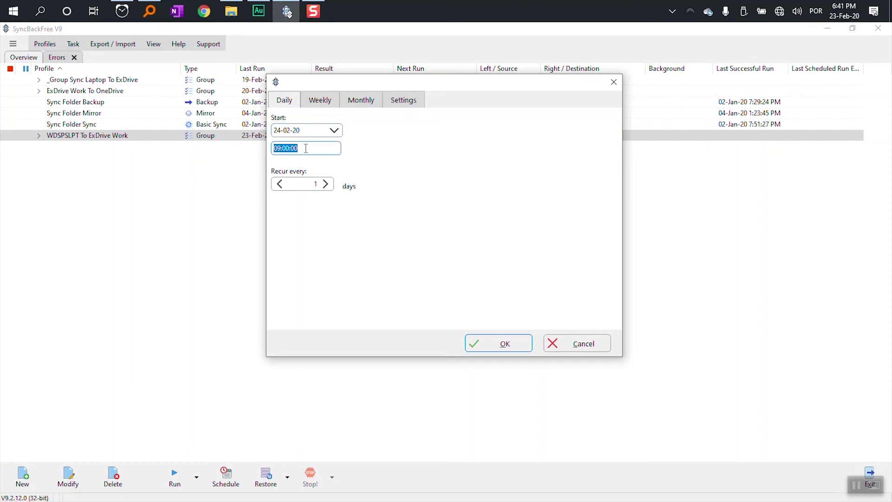
pyautogui.click(277, 149)
pyautogui.moveTo(278, 148); pyautogui.dragTo(282, 149)
pyautogui.write('2')
pyautogui.click(315, 149)
pyautogui.click(325, 184)
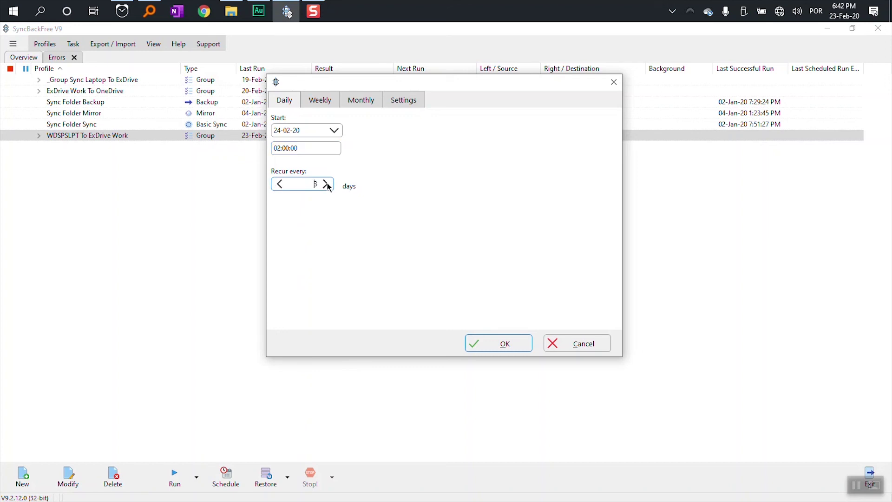
pyautogui.click(325, 184)
pyautogui.click(325, 184)
pyautogui.click(326, 184)
pyautogui.click(279, 184)
pyautogui.click(280, 184)
# Save the daily 02:00 schedule so the next run reads 24-Feb-20 2:00:00 AM
pyautogui.click(487, 343)
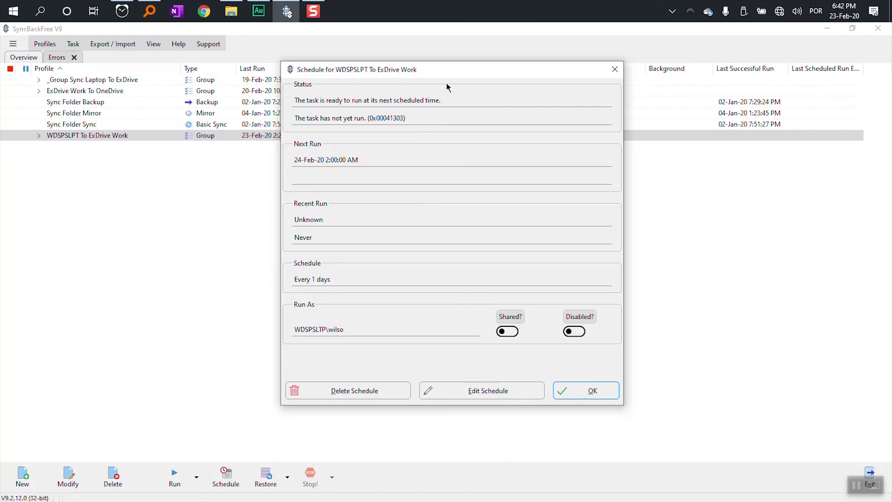
pyautogui.click(581, 392)
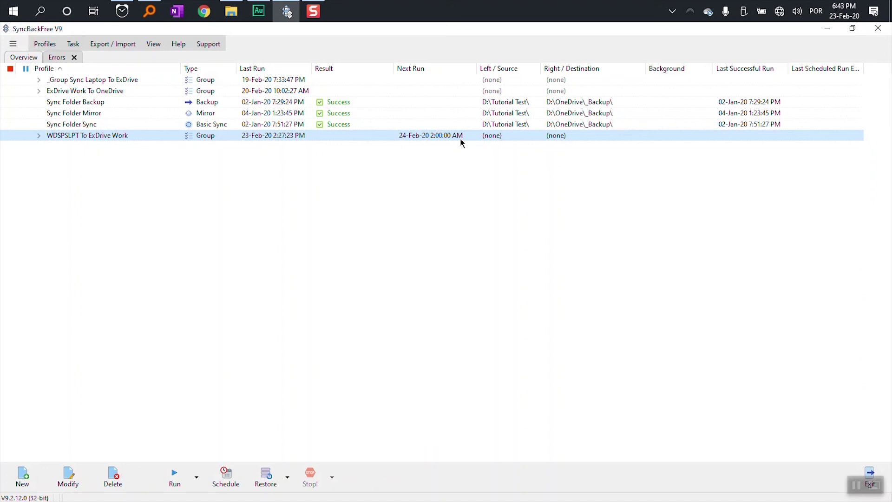
pyautogui.click(39, 135)
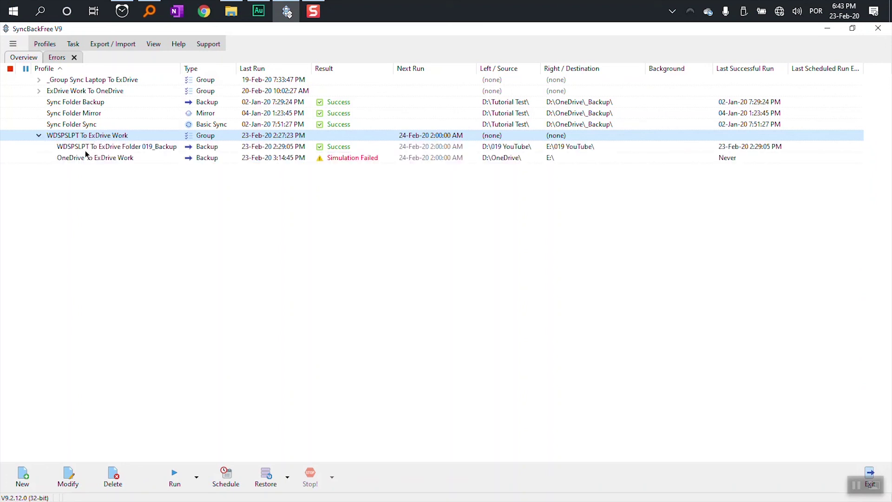
pyautogui.click(86, 147)
pyautogui.click(94, 147)
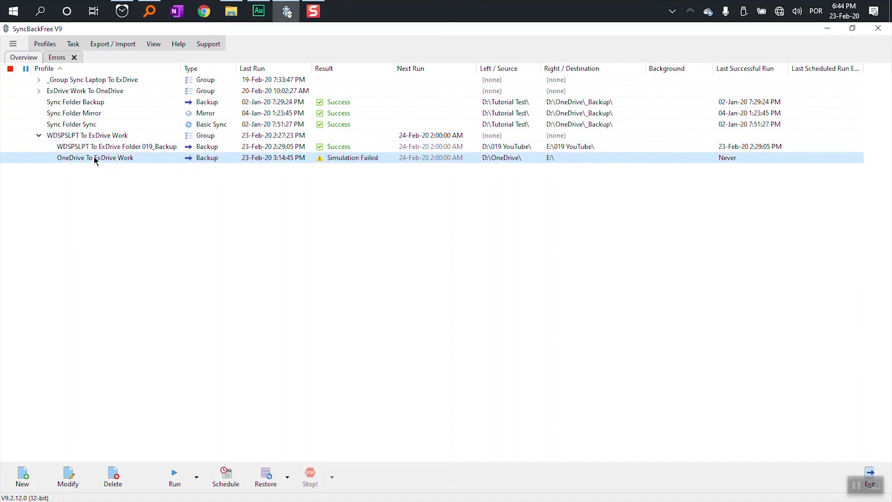
pyautogui.click(97, 149)
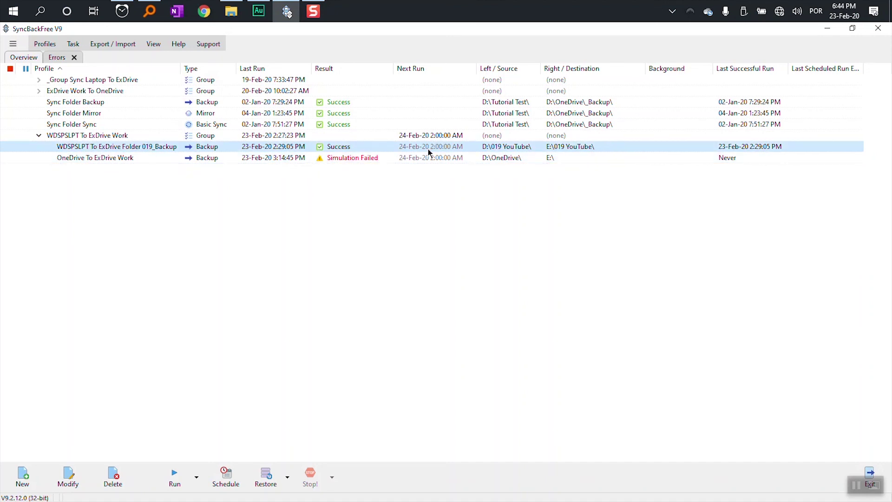
pyautogui.click(418, 158)
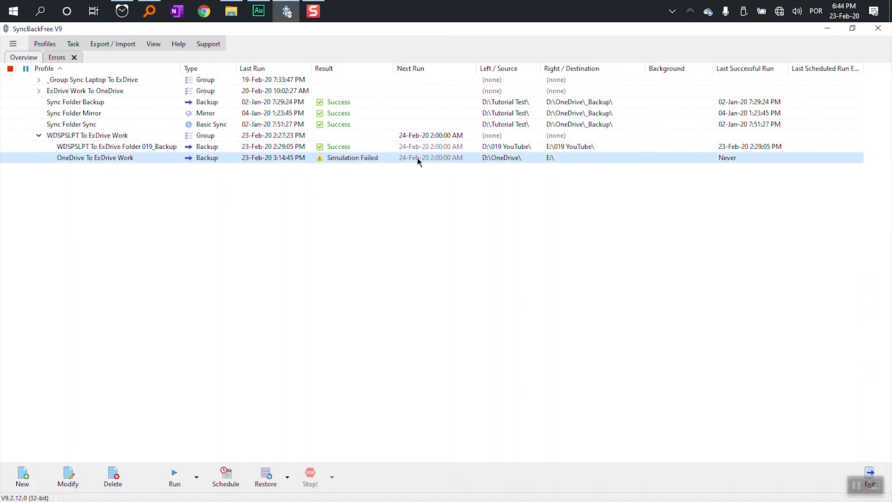
pyautogui.press('Down')
pyautogui.click(40, 136)
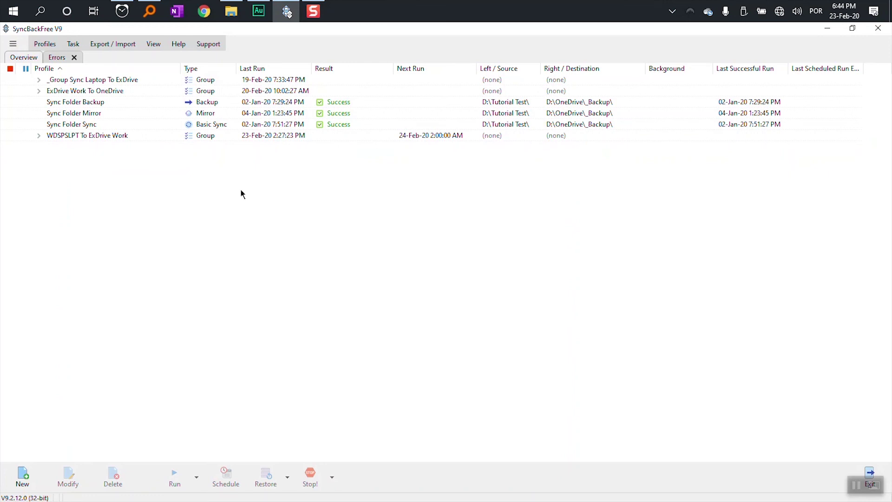